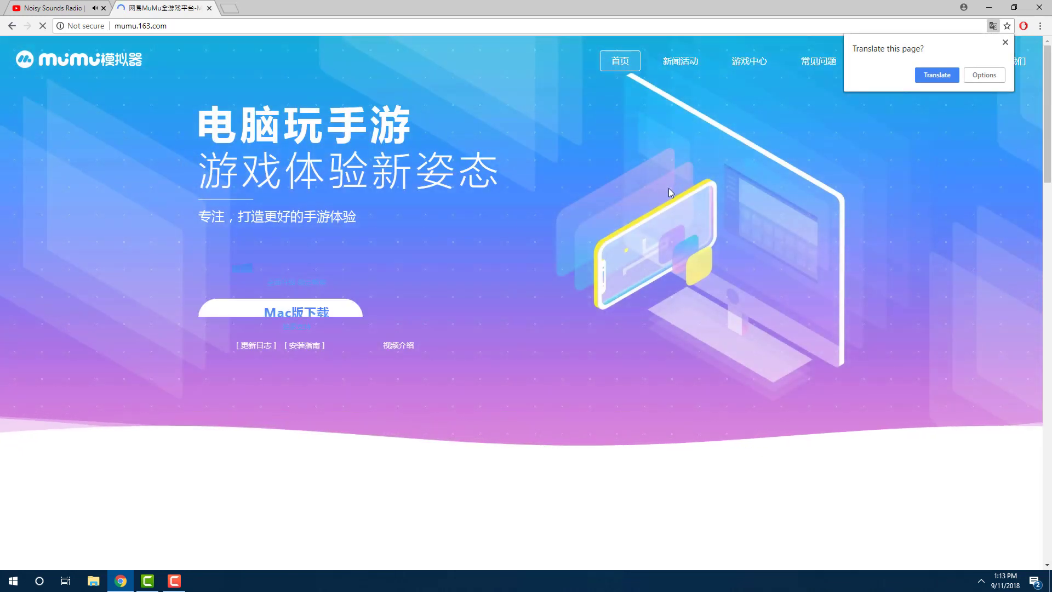
# Download the Windows version of the MuMu emulator installer and return to the MuMu home page.
pyautogui.click(245, 281)
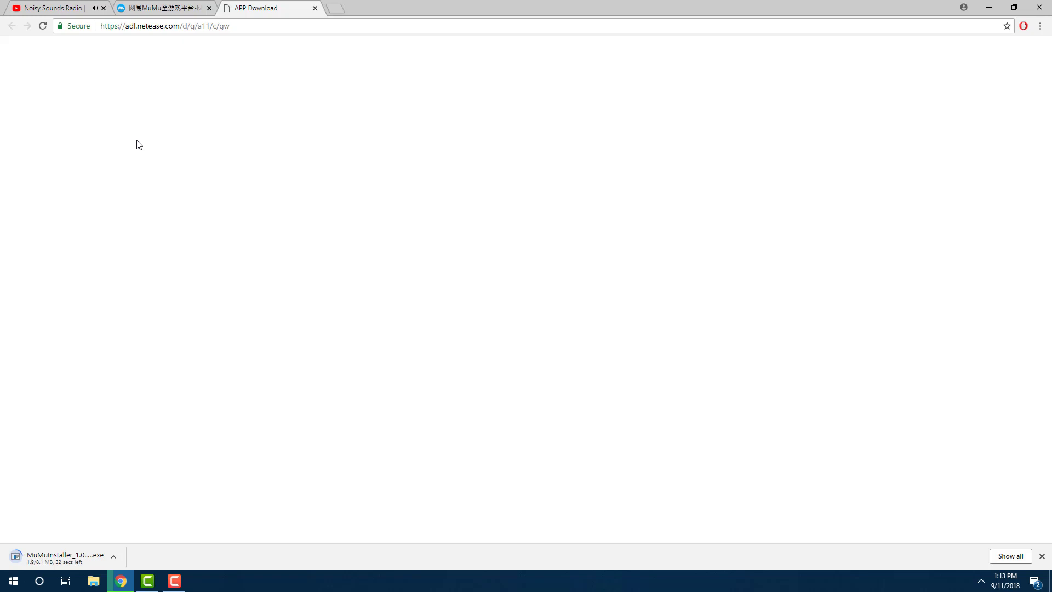
pyautogui.click(146, 16)
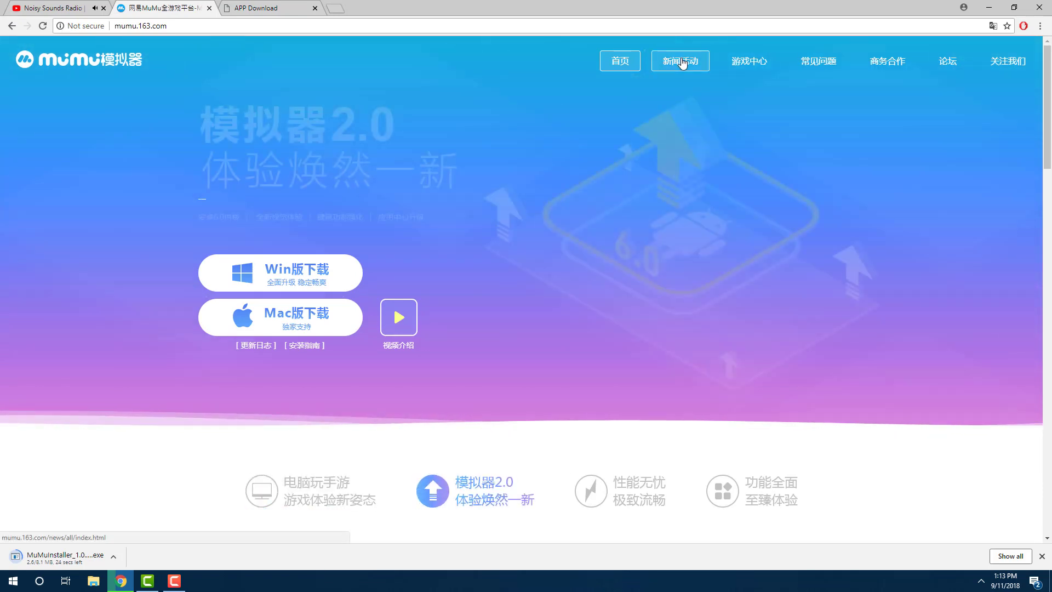
# Look through the MuMu home page's features, game banners and news section, and play its introduction video.
pyautogui.scroll(-3, 685, 284)
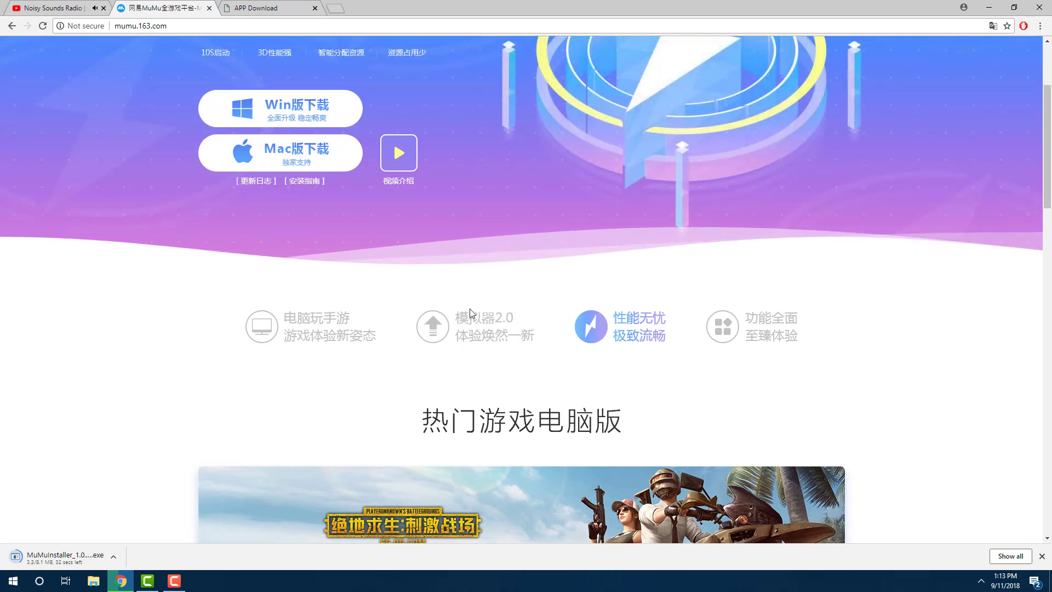
pyautogui.click(487, 331)
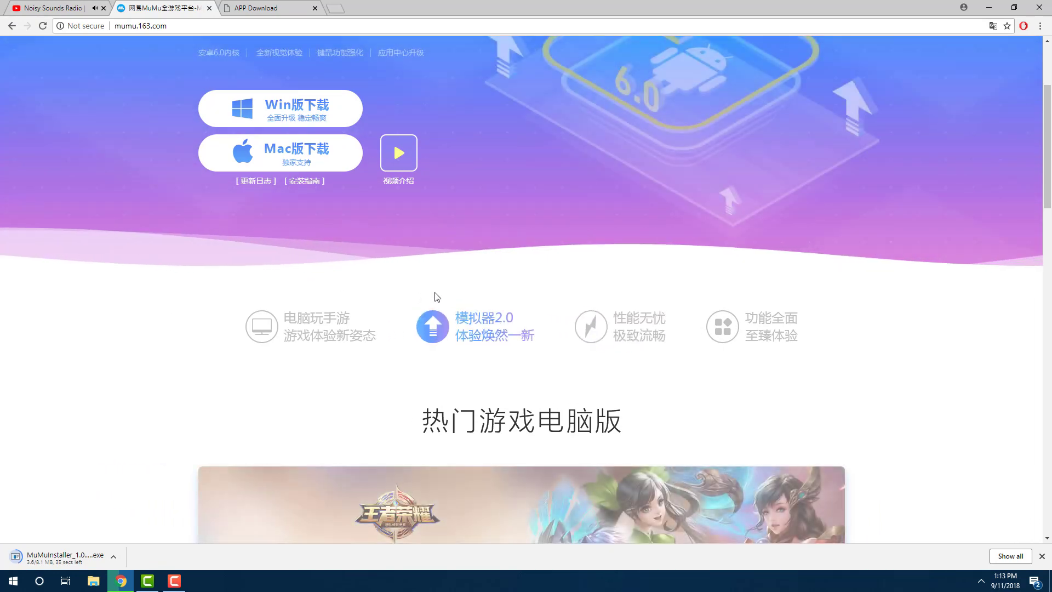
pyautogui.scroll(-12, 435, 307)
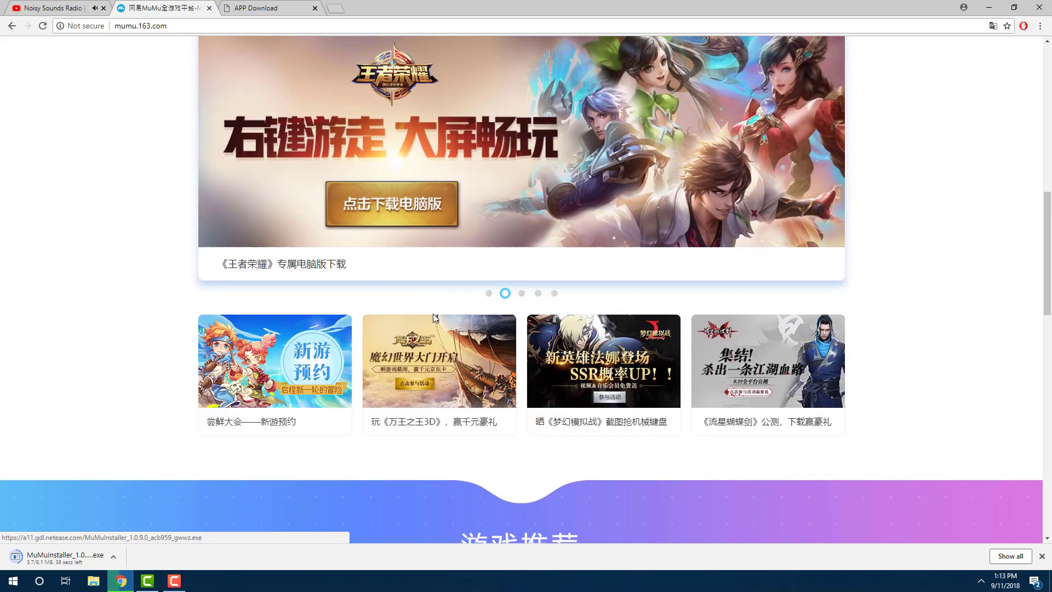
pyautogui.scroll(-12, 433, 315)
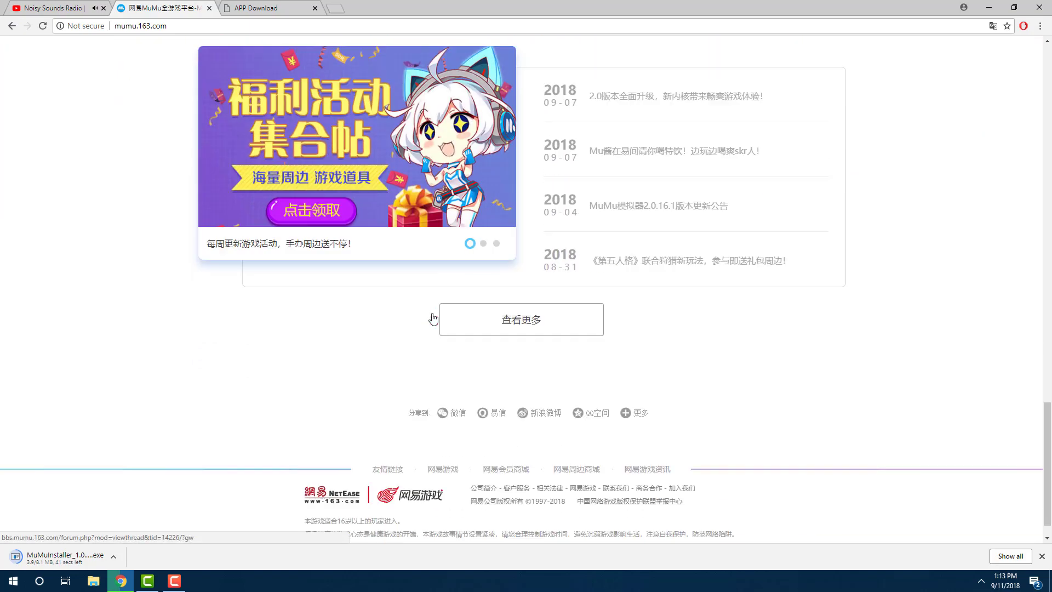
pyautogui.scroll(2, 434, 318)
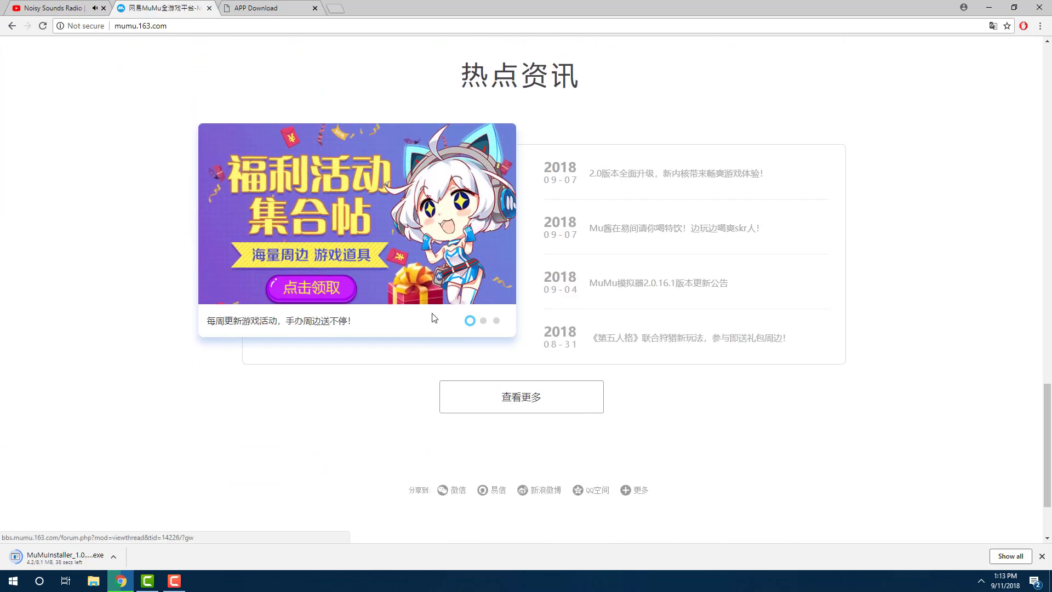
pyautogui.scroll(-2, 434, 318)
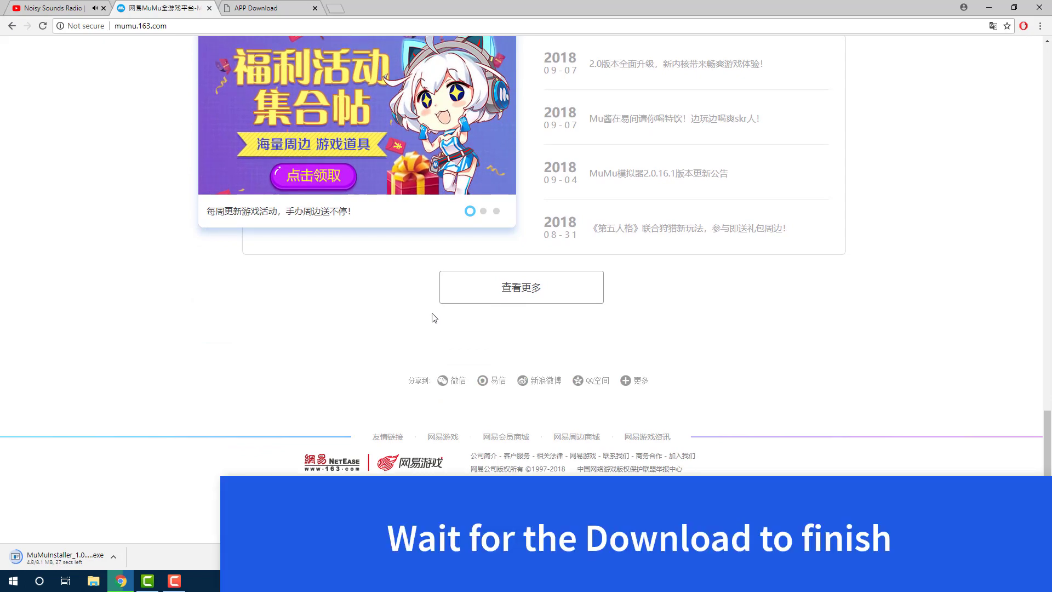
pyautogui.scroll(20, 434, 317)
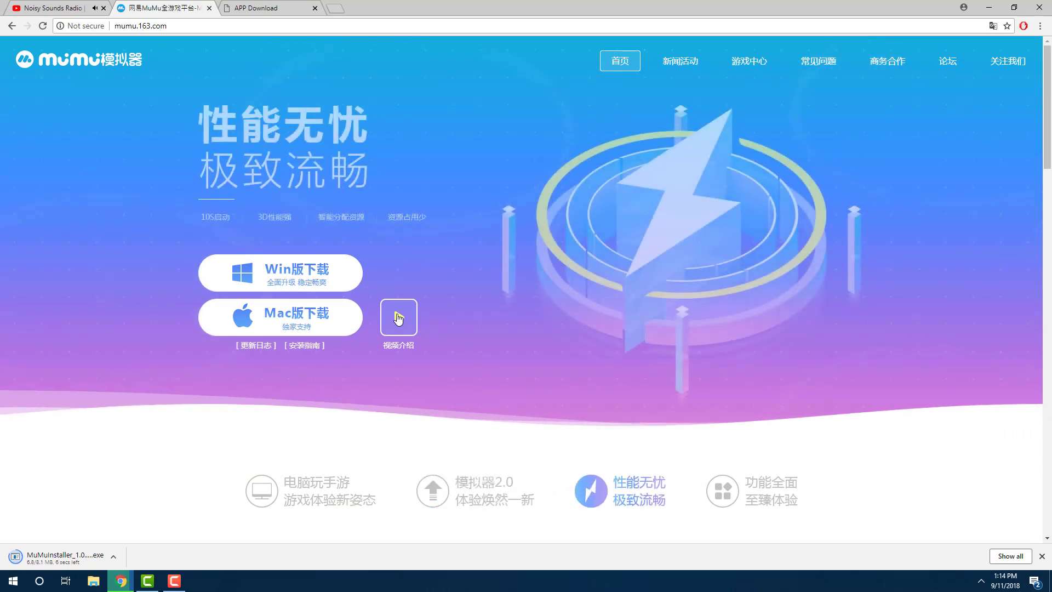
pyautogui.click(391, 313)
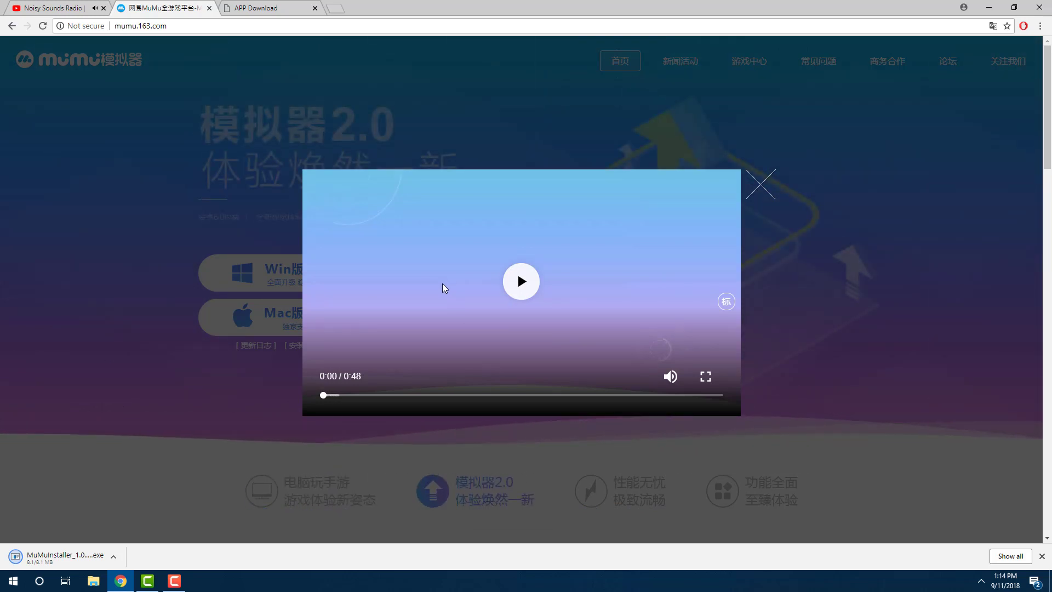
pyautogui.click(517, 282)
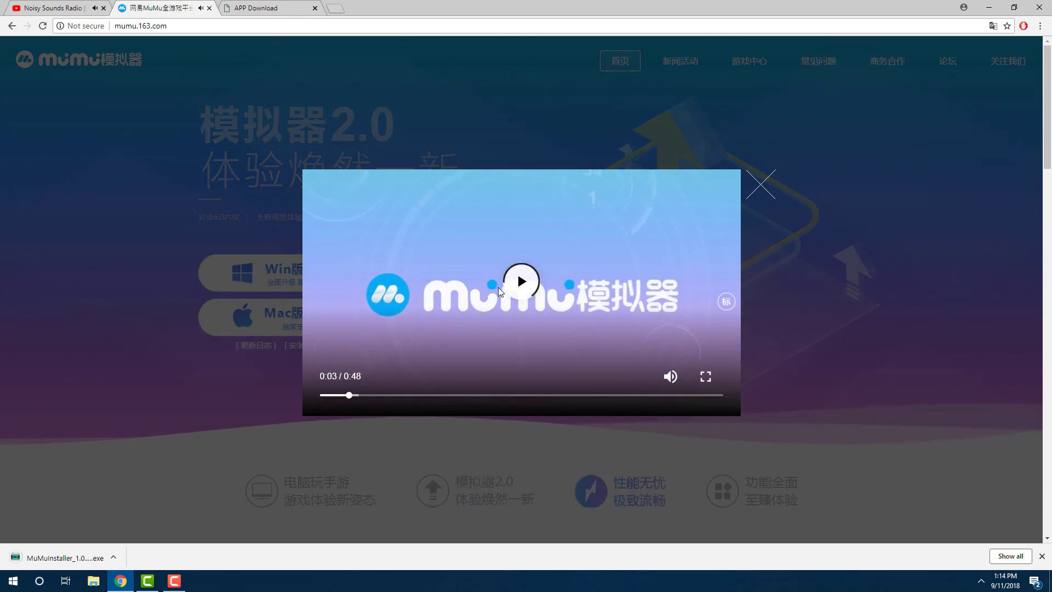
# Run the downloaded MuMu installer, start the quick installation and resume its paused download.
pyautogui.click(60, 557)
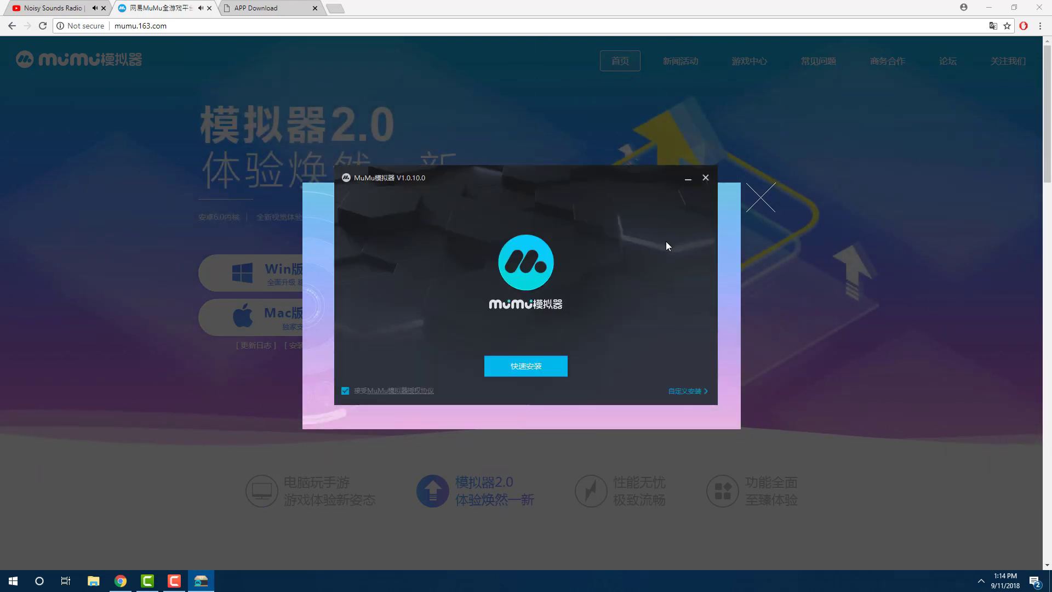
pyautogui.click(526, 374)
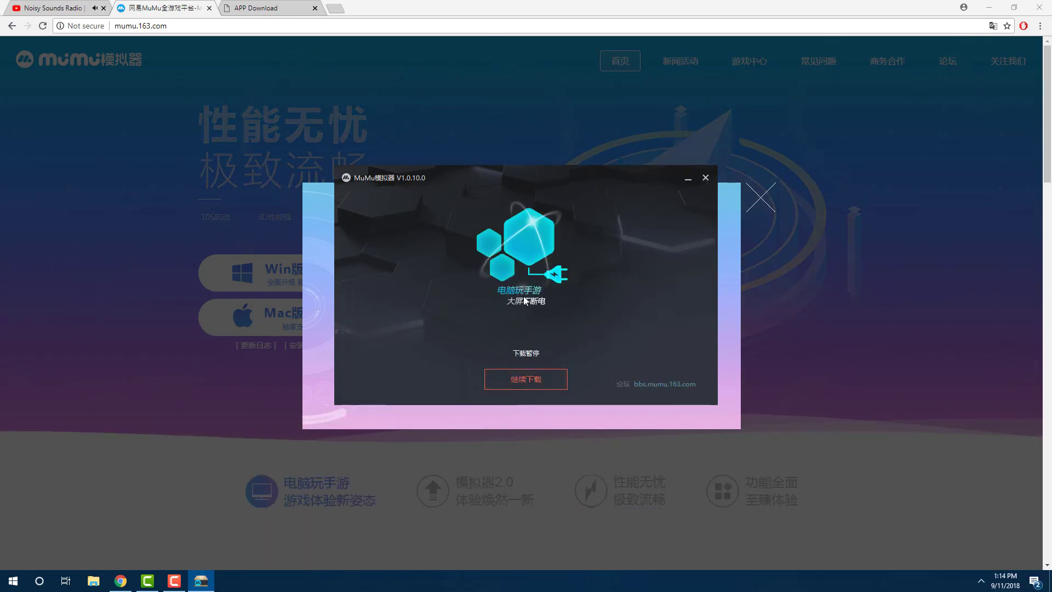
pyautogui.click(526, 379)
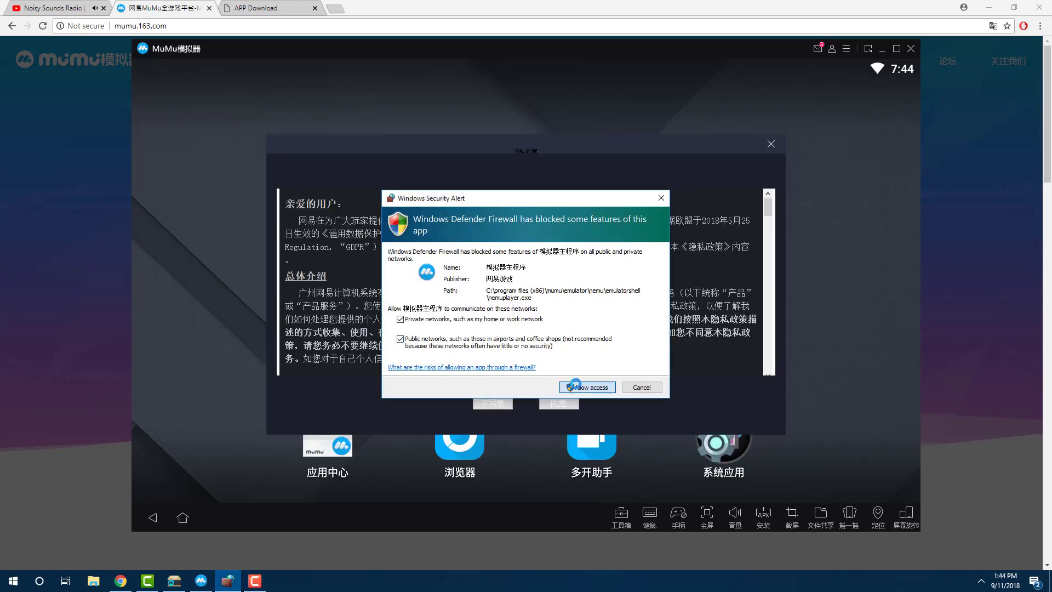
# Allow the emulator through the Windows Defender Firewall and accept its privacy policy, relaunching it from the declined prompt.
pyautogui.press('Return')
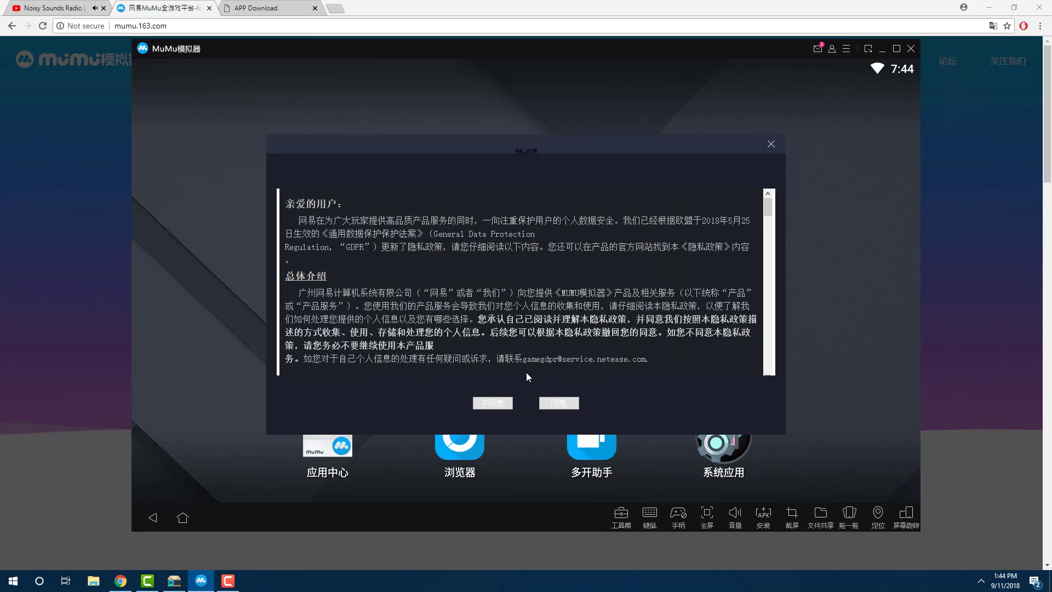
pyautogui.click(492, 403)
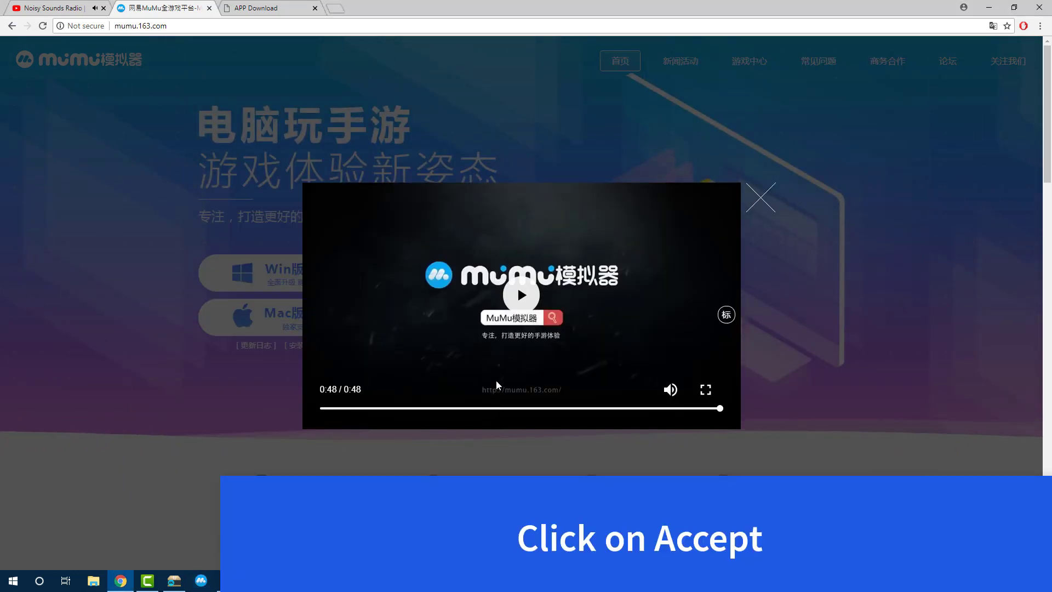
pyautogui.click(202, 579)
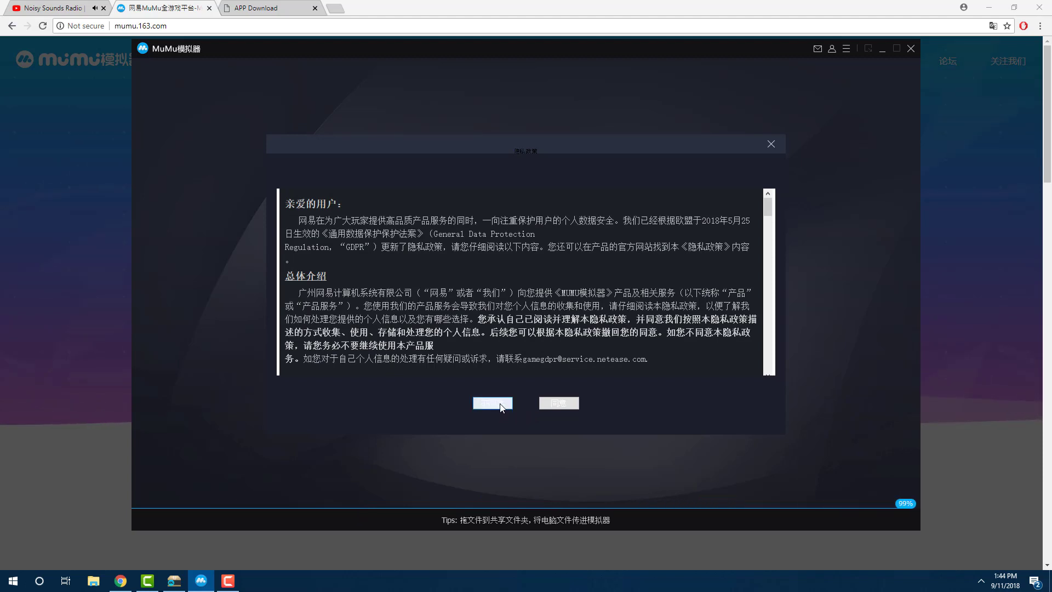
pyautogui.click(552, 404)
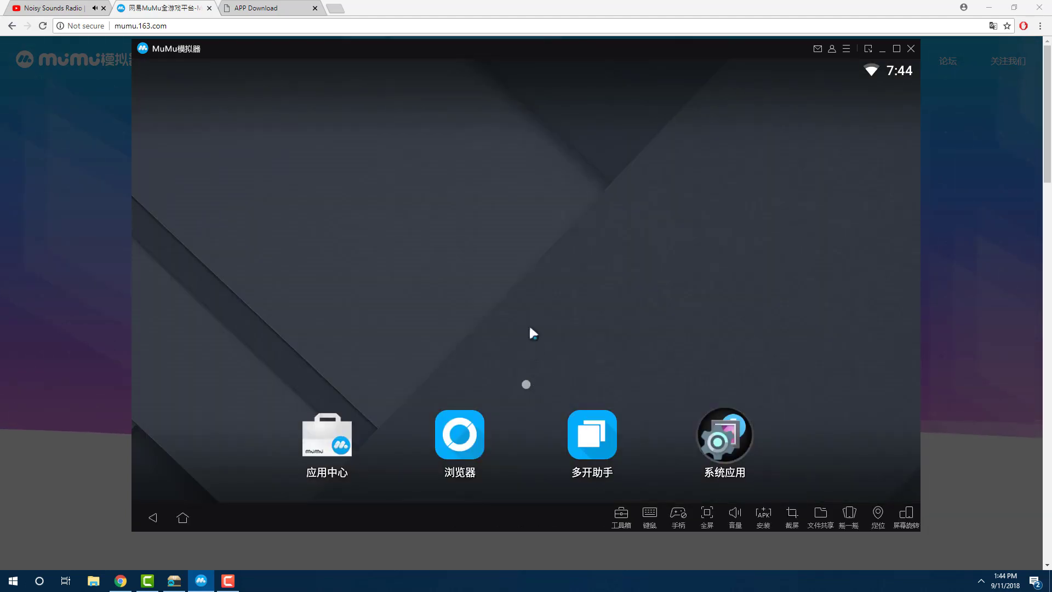
# Open the language and input settings (语言和输入法) in the emulator's Android Settings.
pyautogui.click(896, 48)
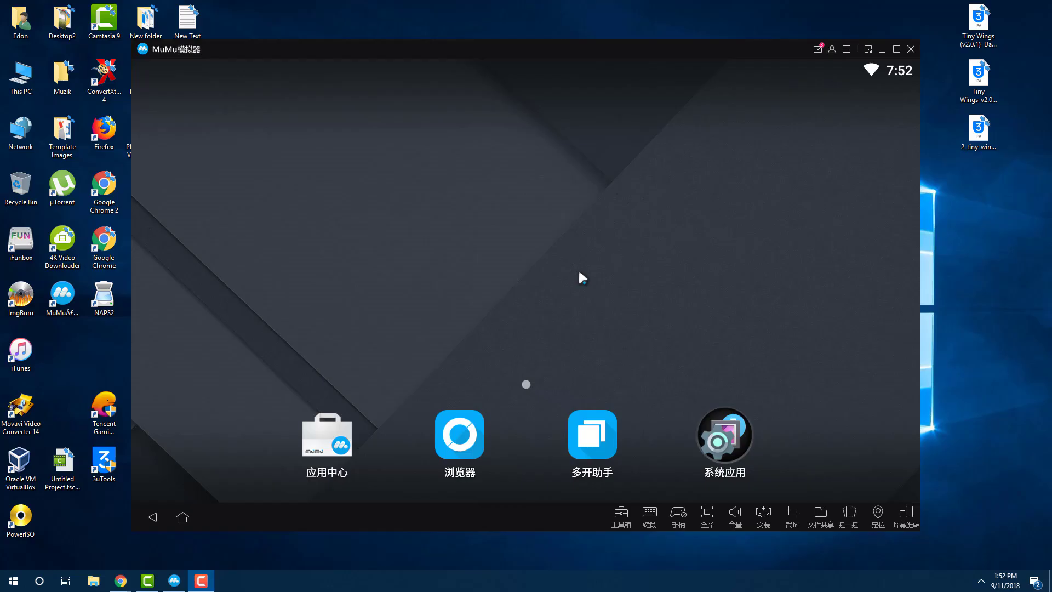
pyautogui.click(709, 422)
pyautogui.click(662, 219)
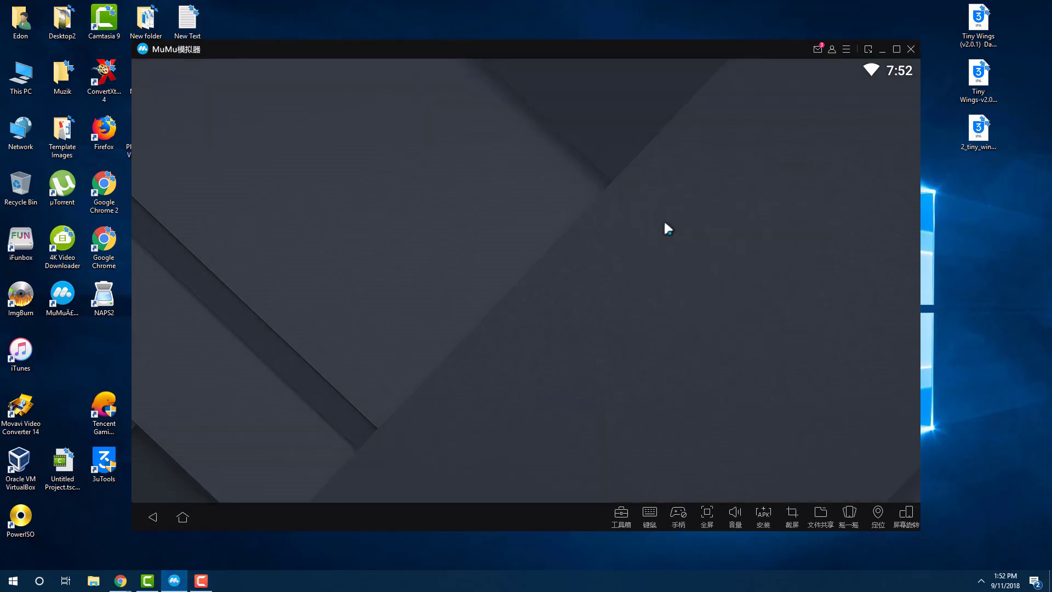
pyautogui.scroll(-3, 433, 348)
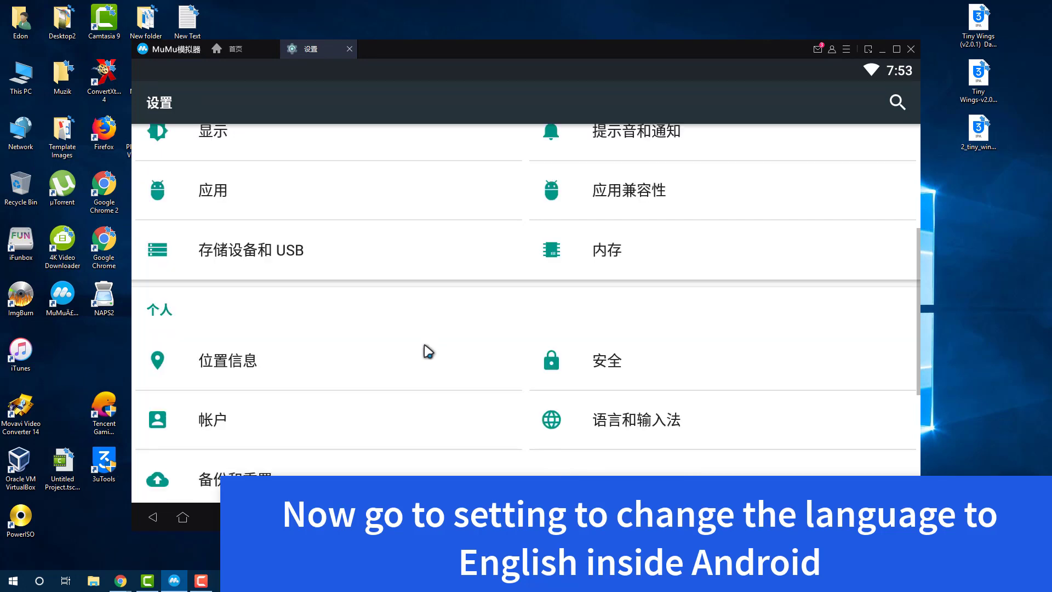
pyautogui.click(565, 357)
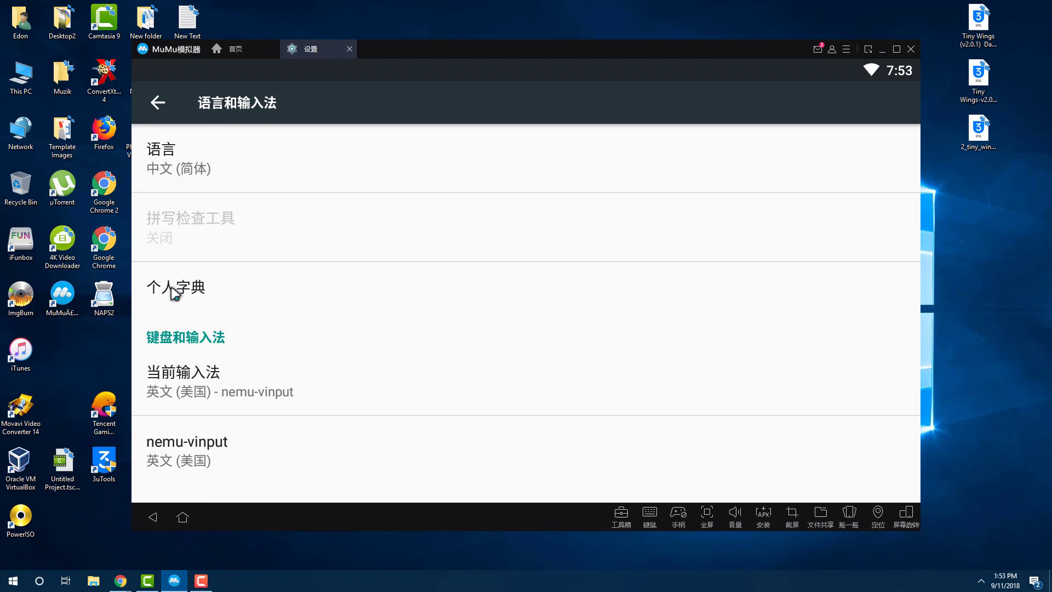
# Set the Android system language to English (United Kingdom).
pyautogui.click(174, 290)
pyautogui.click(158, 103)
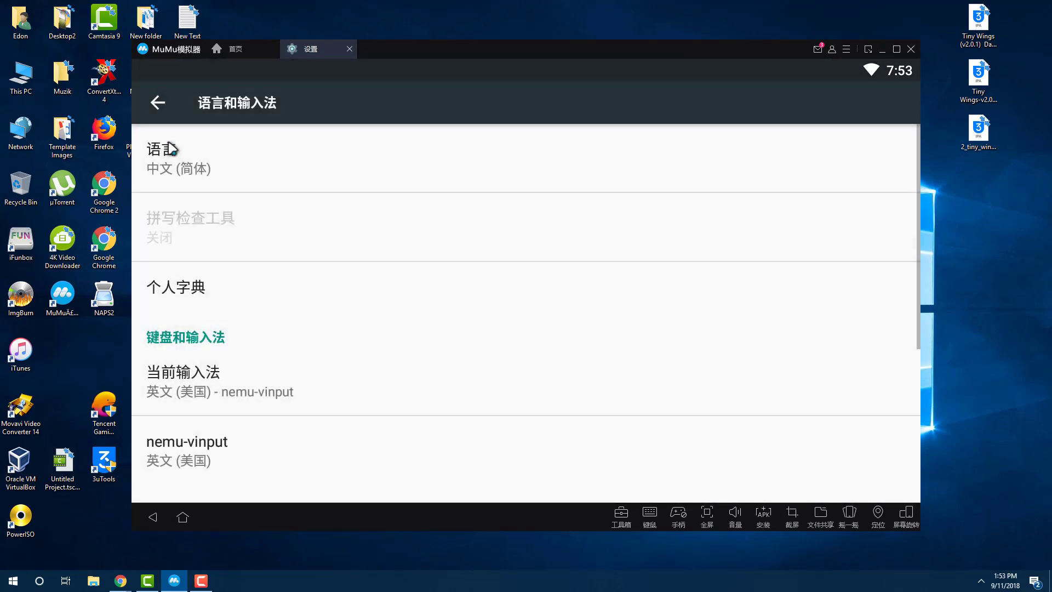
pyautogui.click(164, 146)
pyautogui.scroll(-3, 218, 385)
pyautogui.scroll(-10, 218, 385)
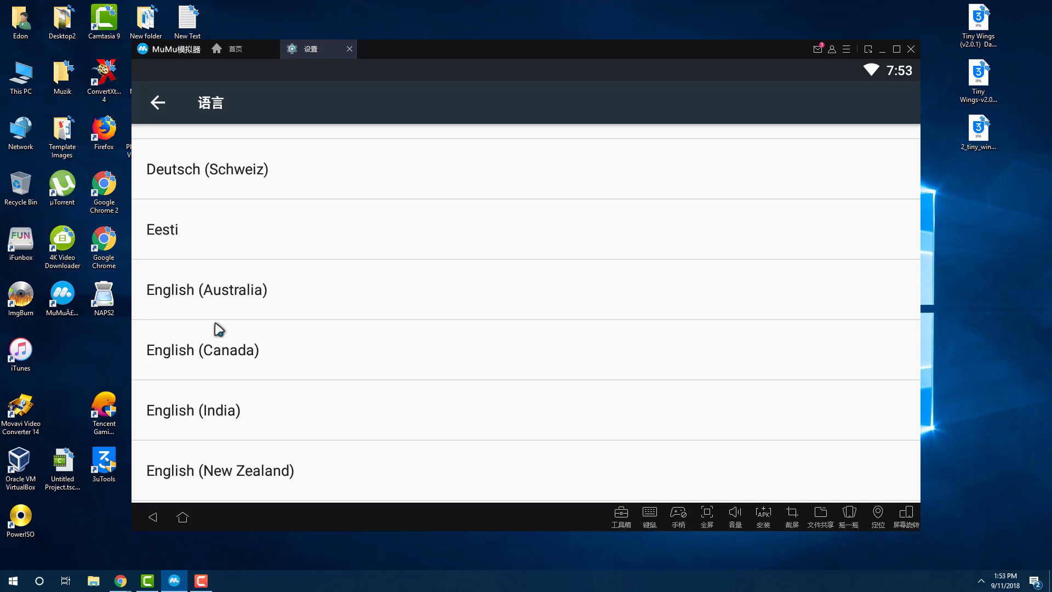
pyautogui.scroll(-3, 213, 415)
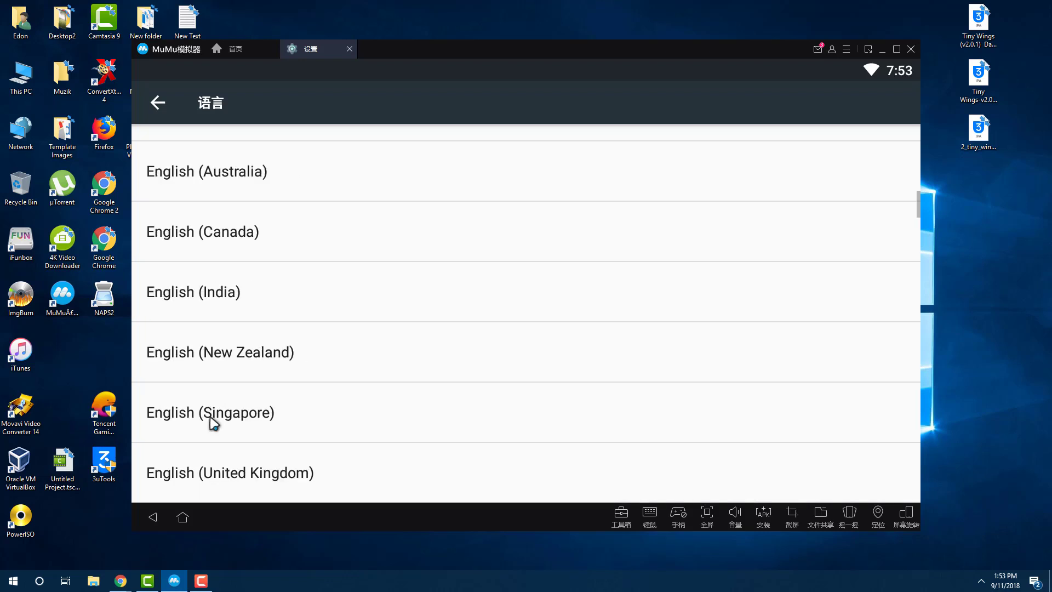
pyautogui.click(214, 415)
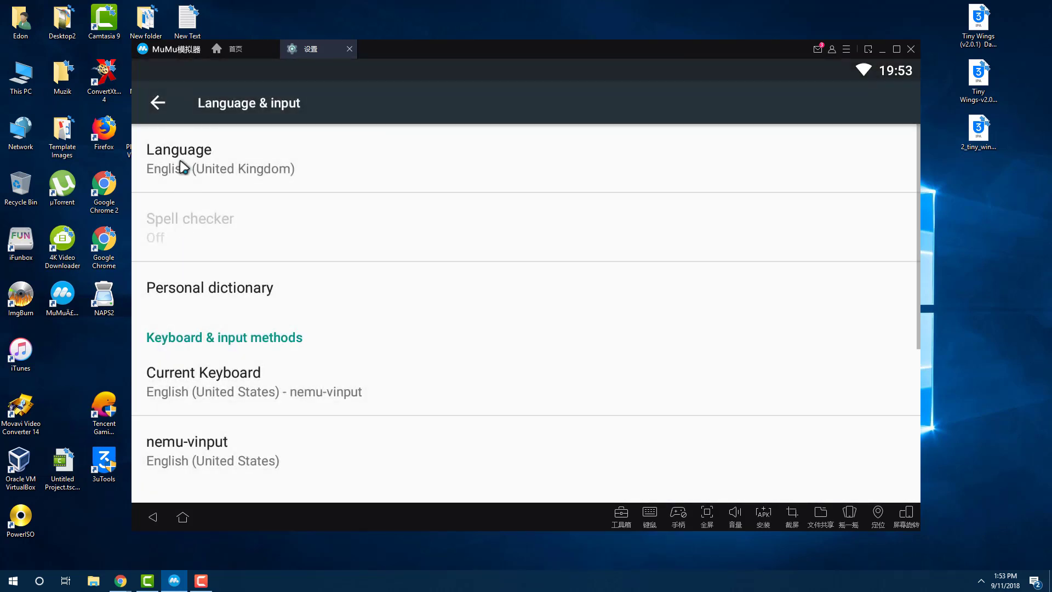
# Review the keyboard and input options, and examine the device and Android version details under About tablet.
pyautogui.scroll(-3, 197, 335)
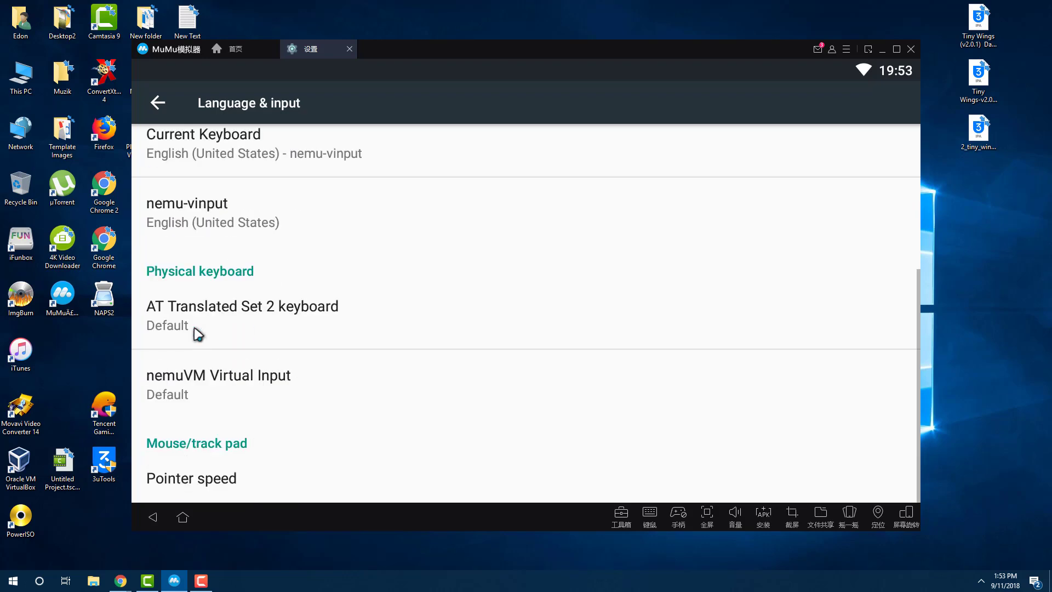
pyautogui.click(157, 103)
pyautogui.scroll(-10, 297, 271)
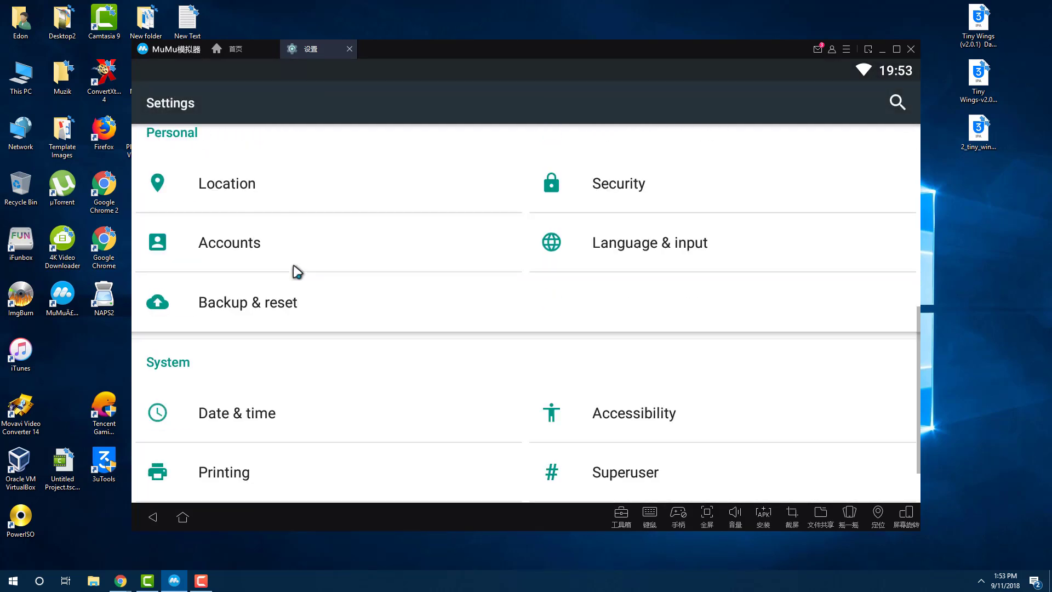
pyautogui.click(594, 459)
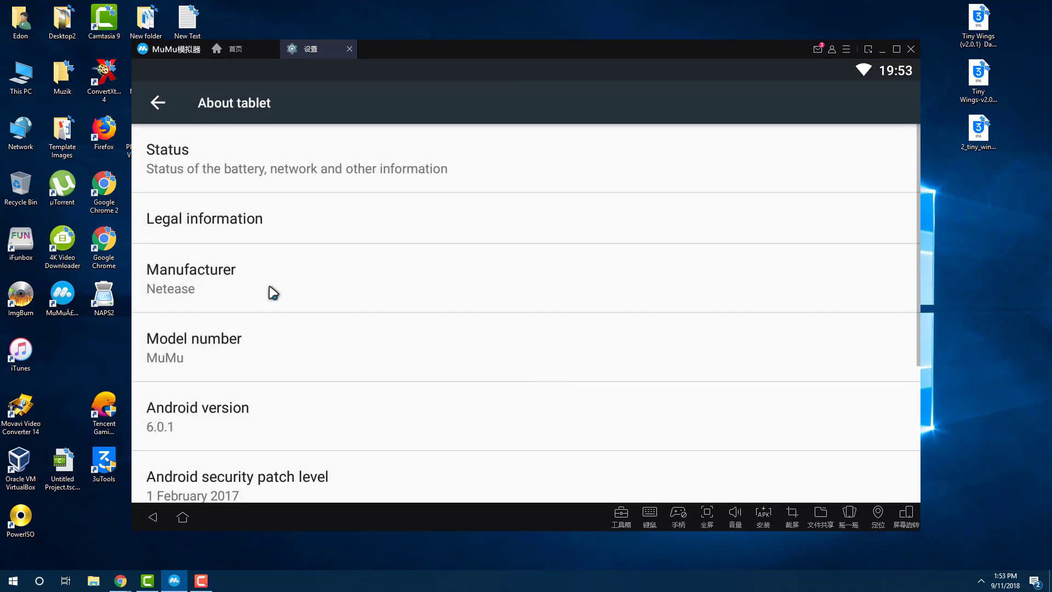
pyautogui.scroll(-5, 264, 328)
pyautogui.scroll(5, 260, 330)
pyautogui.click(155, 101)
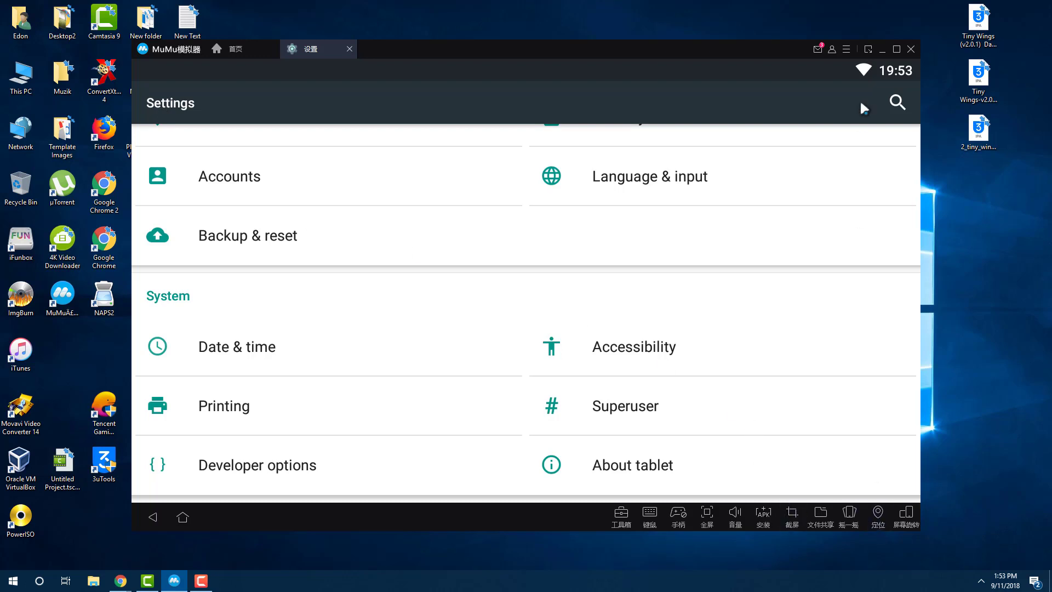
# Maximize the emulator window and return to the Android home screen.
pyautogui.click(896, 49)
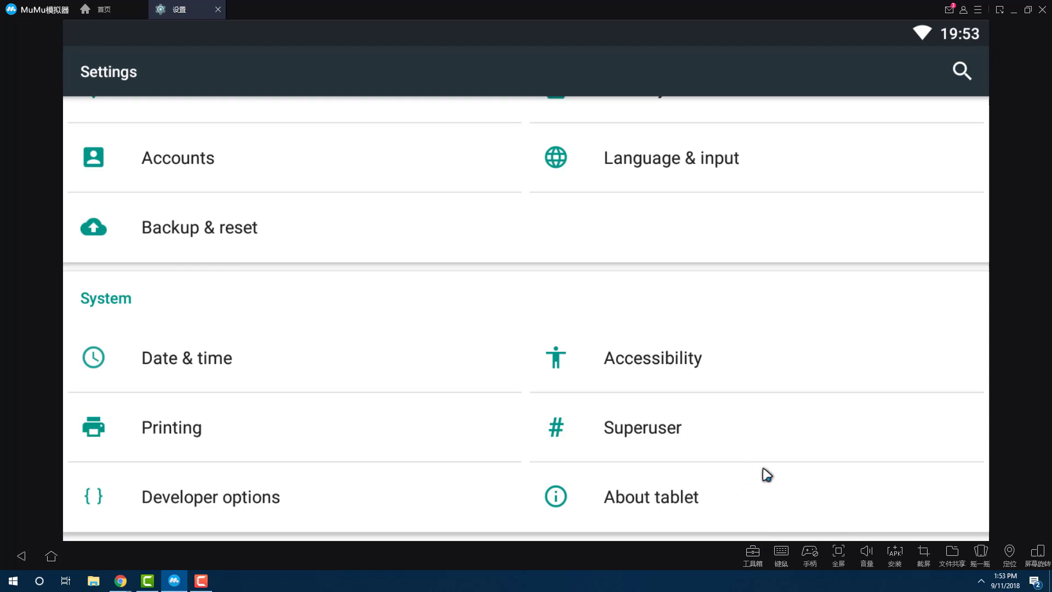
pyautogui.click(51, 555)
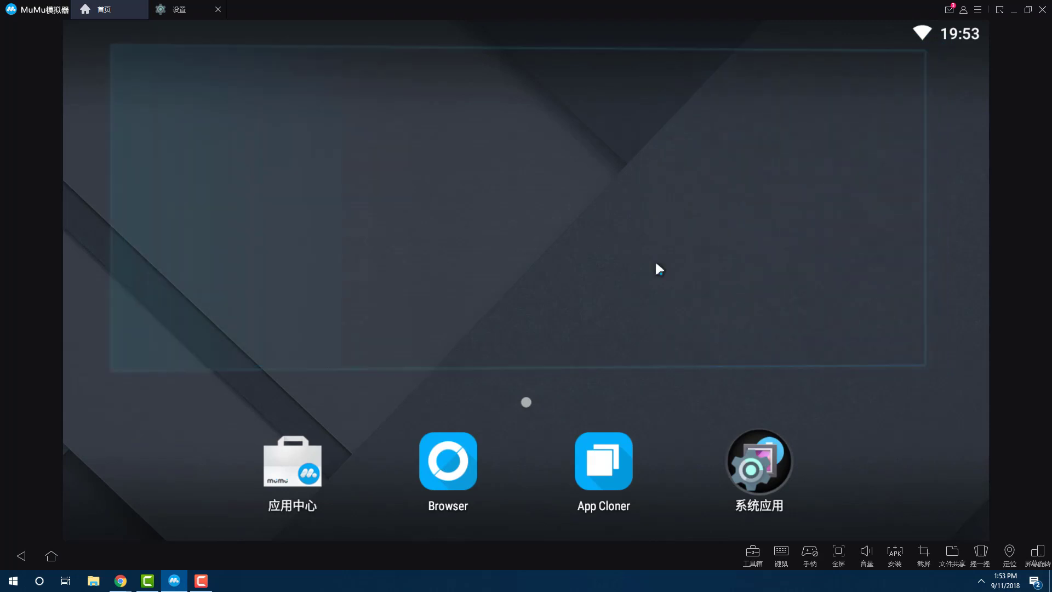
# View the contents of the system apps folder (系统应用), close it and open App Cloner.
pyautogui.click(740, 464)
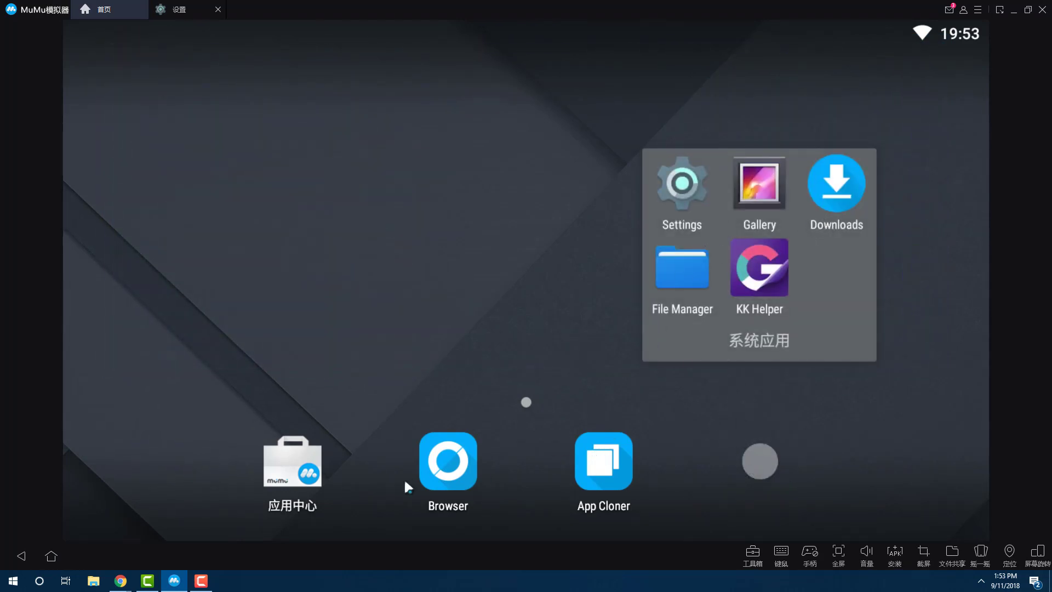
pyautogui.click(458, 327)
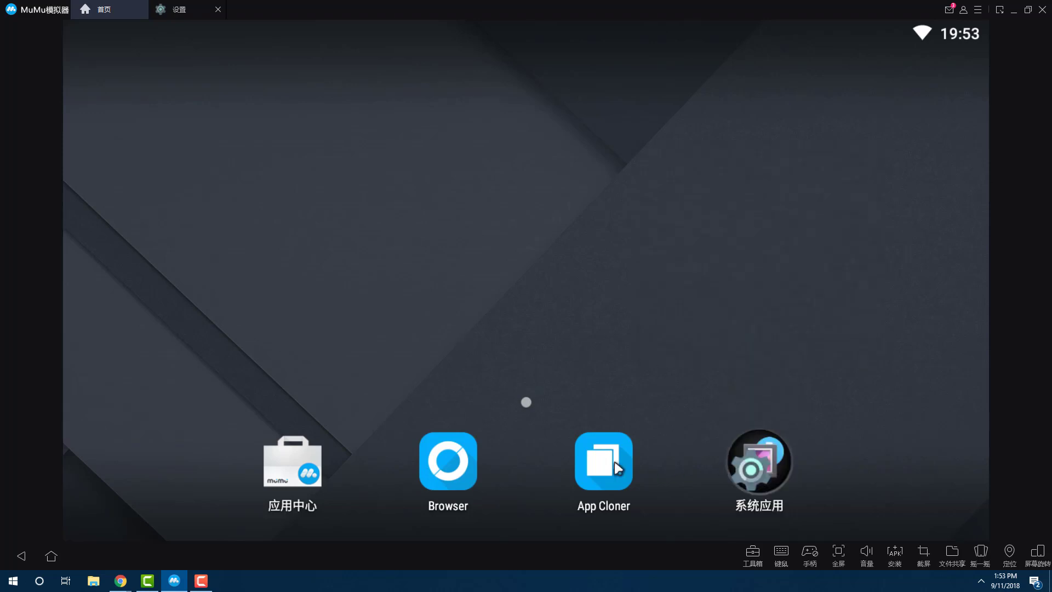
pyautogui.click(617, 467)
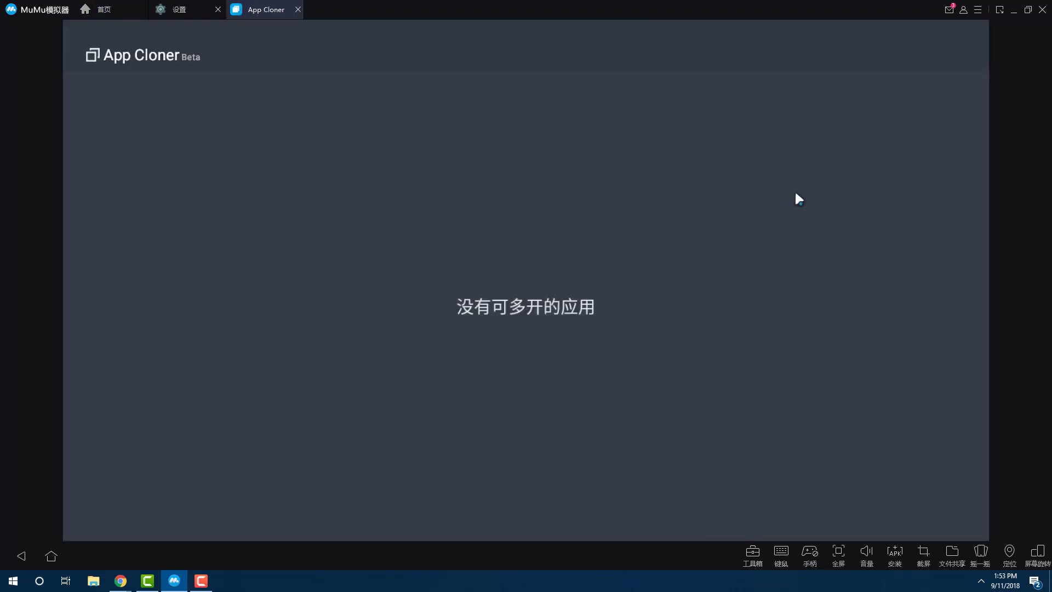
# Leave App Cloner, open the Browser app to look over its start page, and return to the home screen.
pyautogui.click(22, 556)
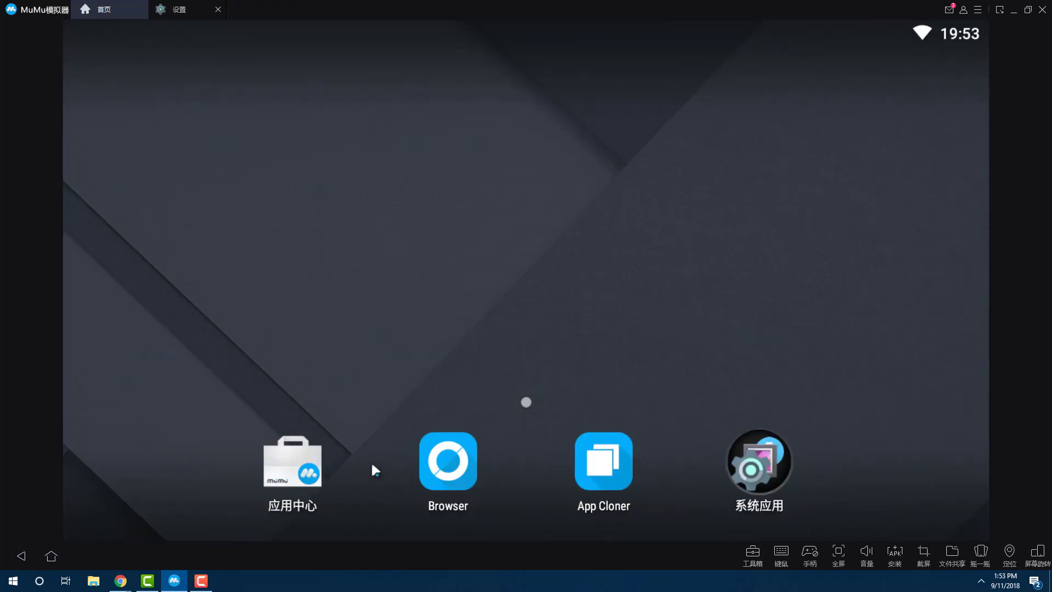
pyautogui.click(441, 461)
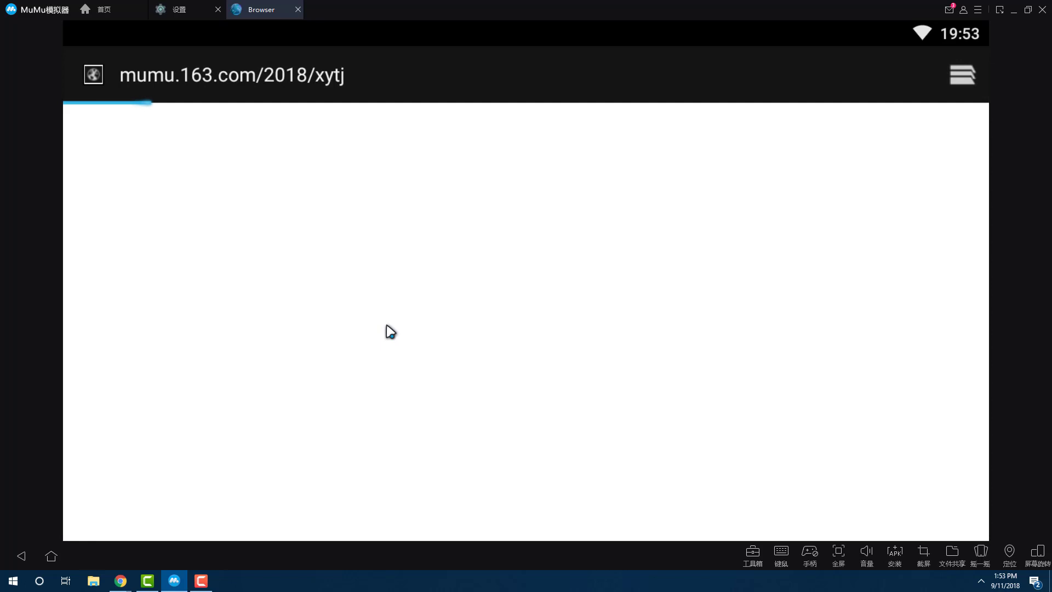
pyautogui.scroll(-5, 424, 364)
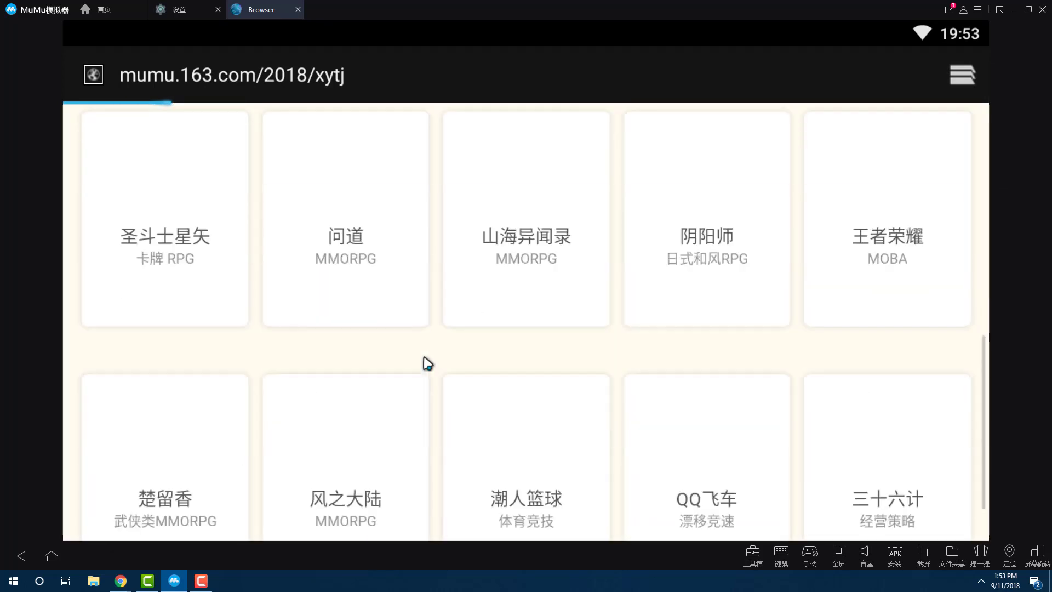
pyautogui.scroll(5, 424, 364)
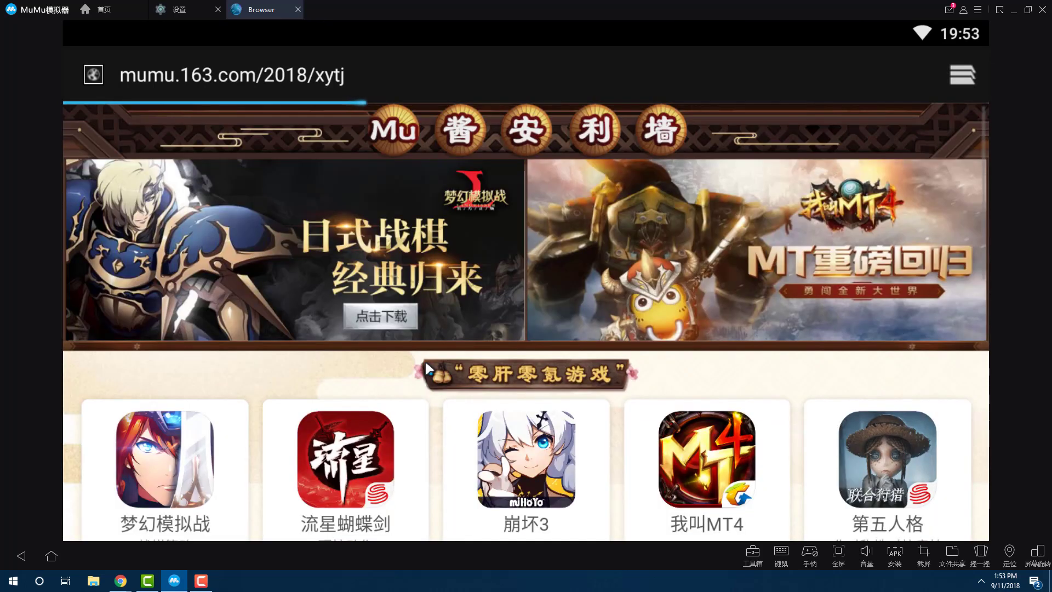
pyautogui.click(33, 555)
# Open File Manager from the system apps folder (系统应用), dismiss its welcome message, look through the internal storage folders, and exit the app.
pyautogui.click(753, 460)
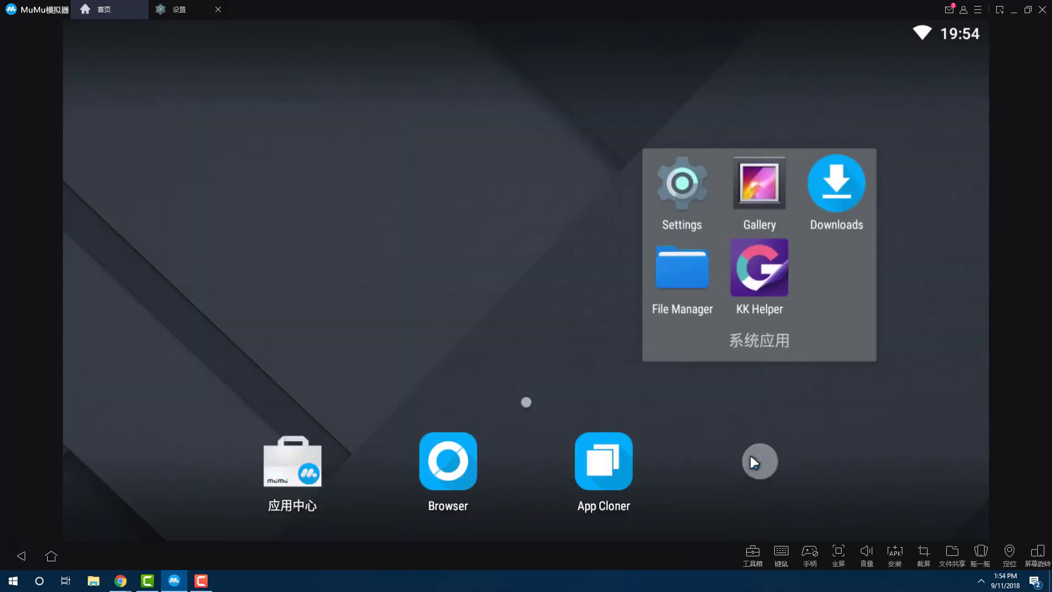
pyautogui.click(683, 284)
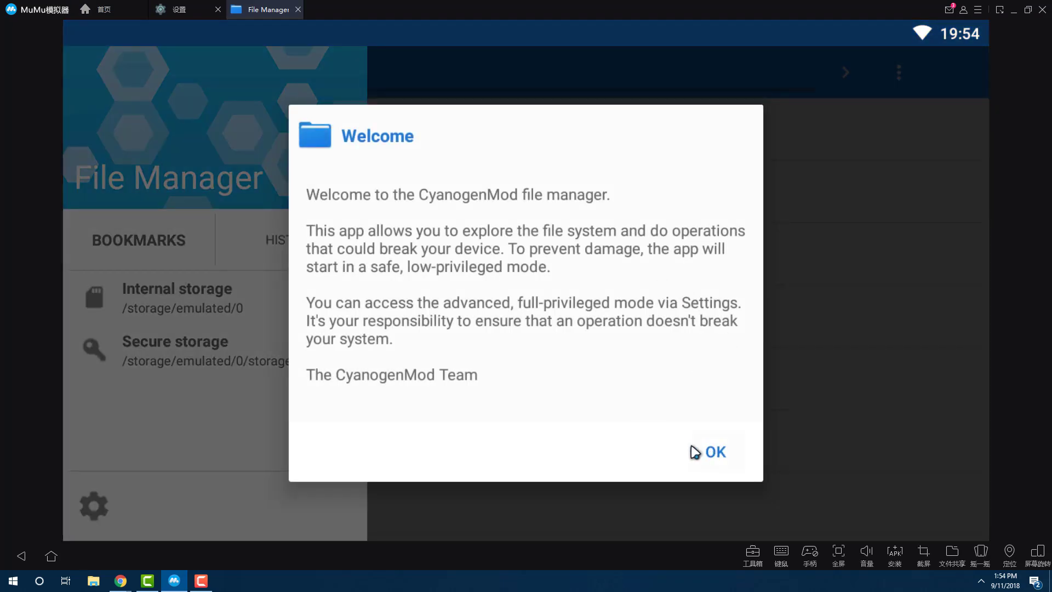
pyautogui.click(695, 451)
pyautogui.click(271, 311)
pyautogui.scroll(-3, 230, 382)
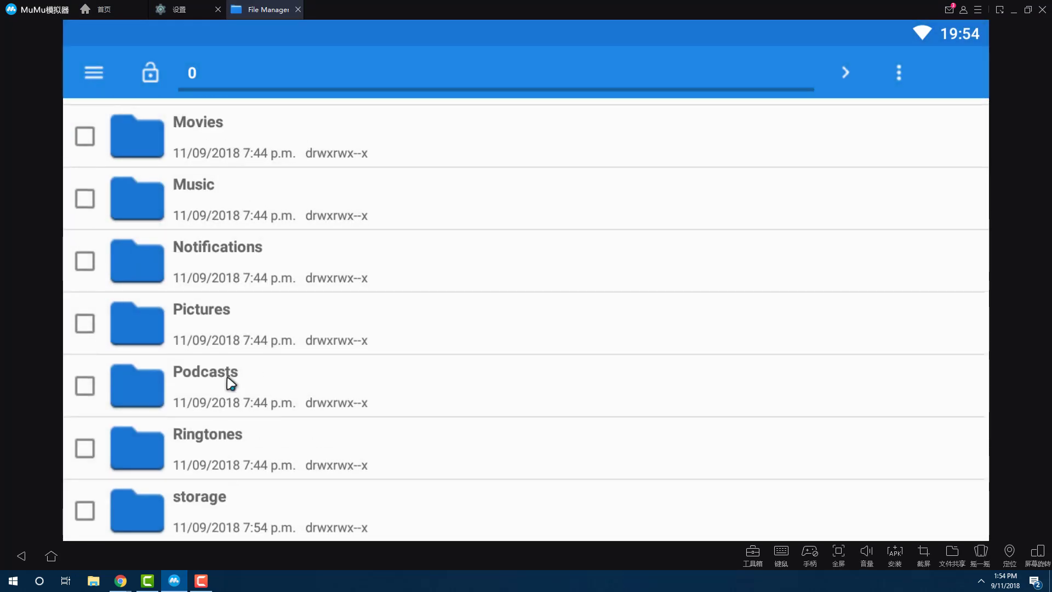
pyautogui.click(19, 556)
pyautogui.click(17, 556)
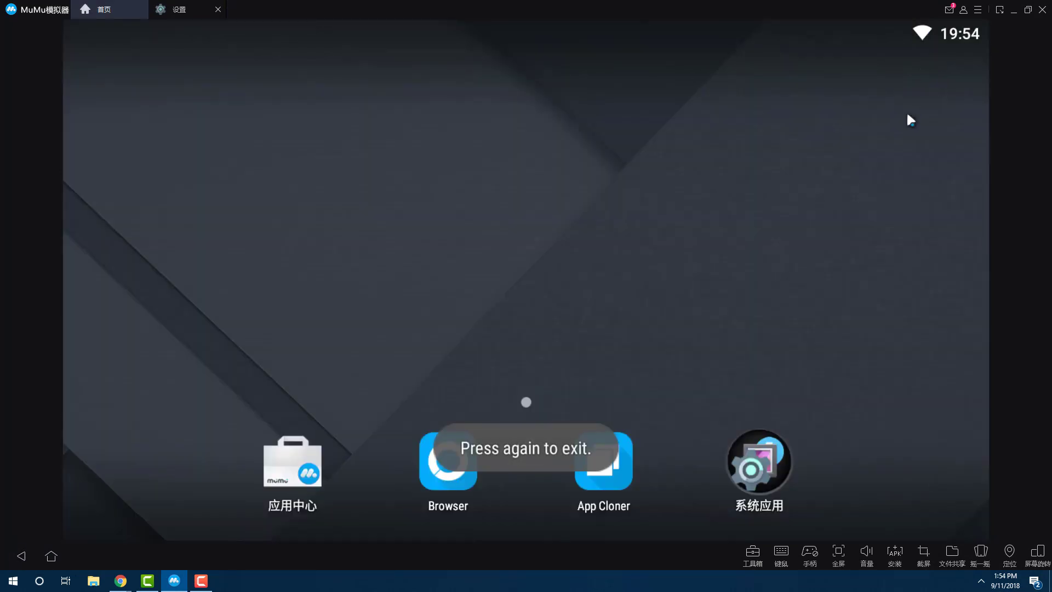